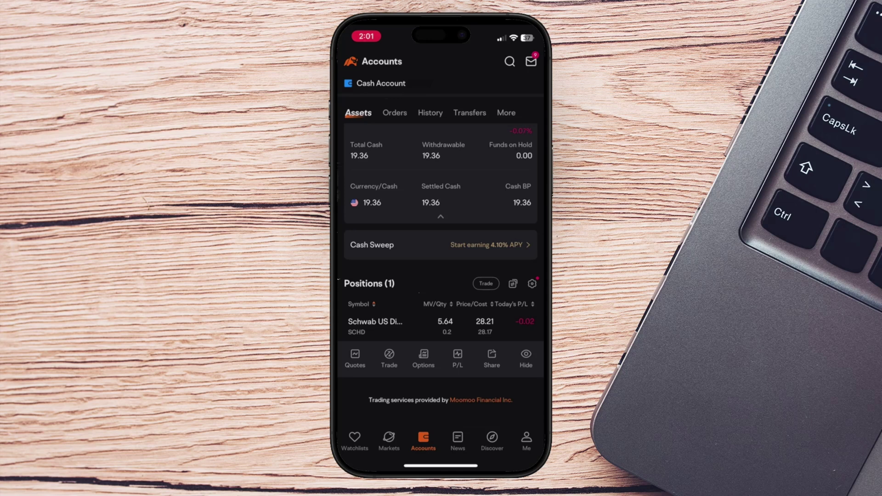
Step: Search for 'Vti' and open the Vanguard Total Stock Market ETF (VTI) quote page
{"action": "left_click", "coordinate": [509, 61]}
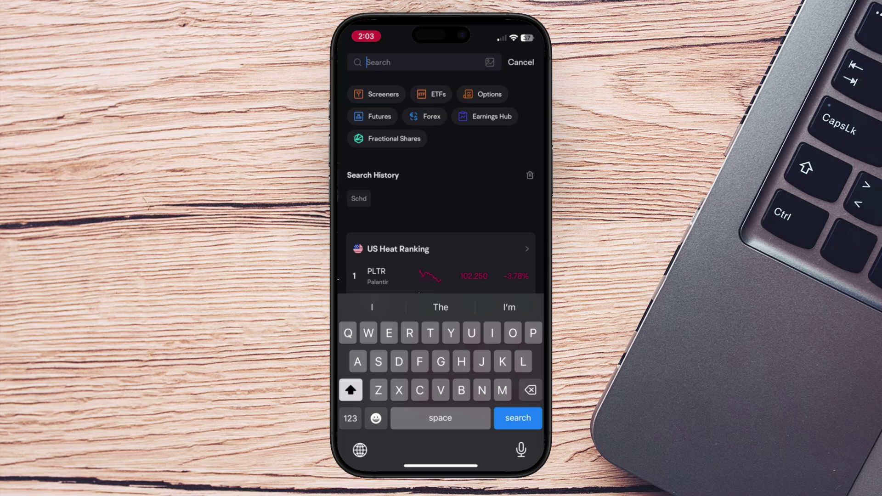
{"action": "type", "text": "V"}
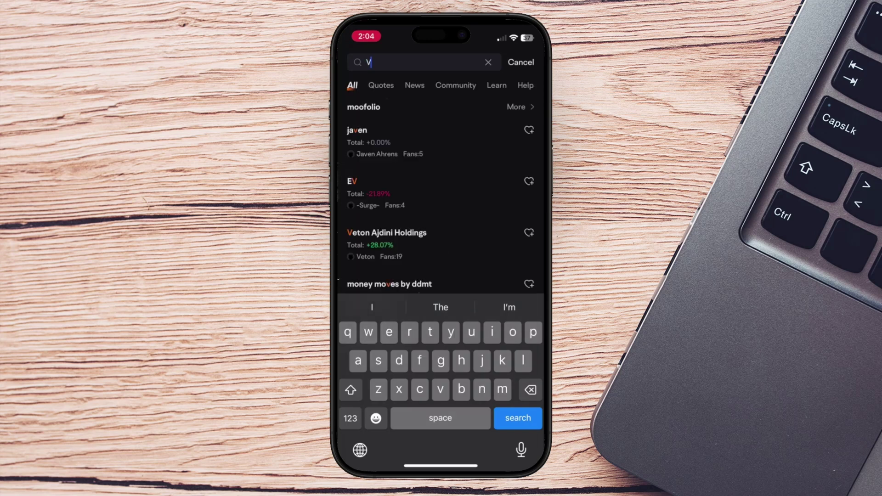
{"action": "type", "text": "ti"}
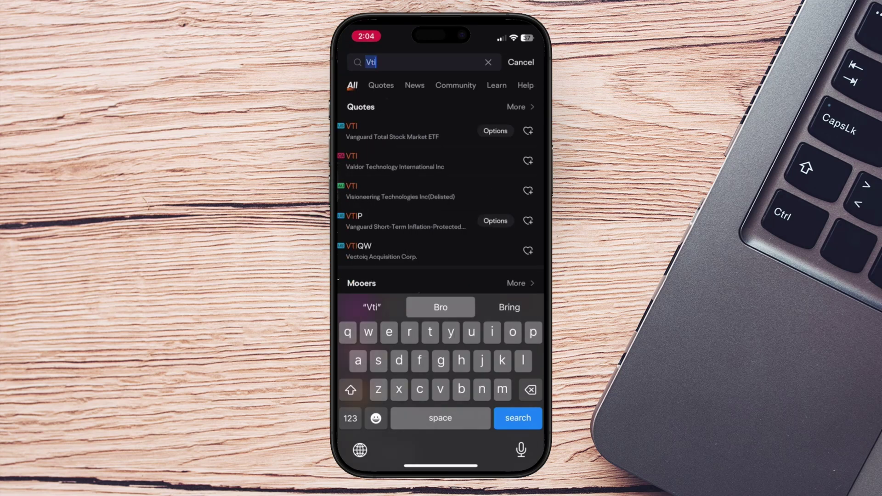
{"action": "left_click", "coordinate": [392, 131]}
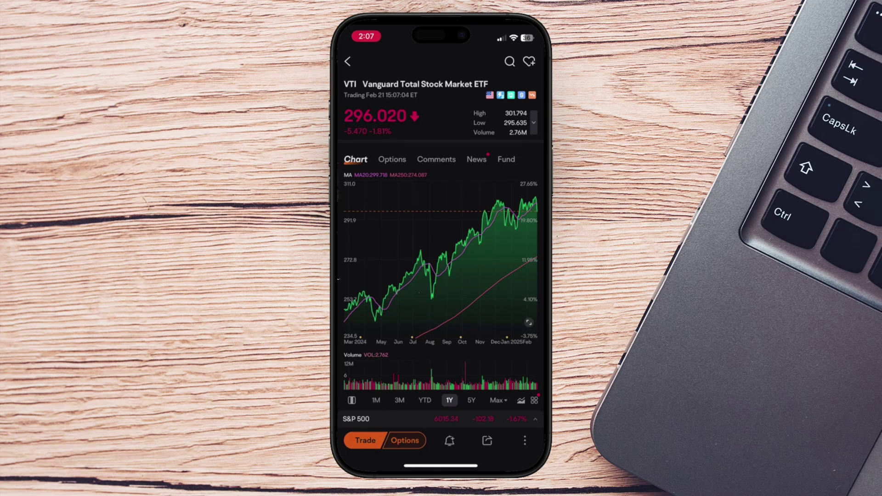
Step: Set up a VTI buy as a 10 USD market order by amount and submit it
{"action": "left_click", "coordinate": [365, 440]}
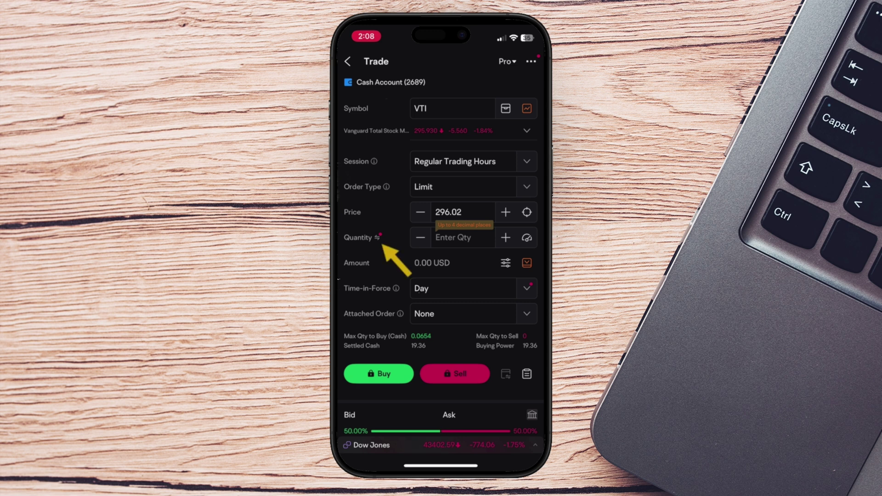
{"action": "left_click", "coordinate": [376, 238]}
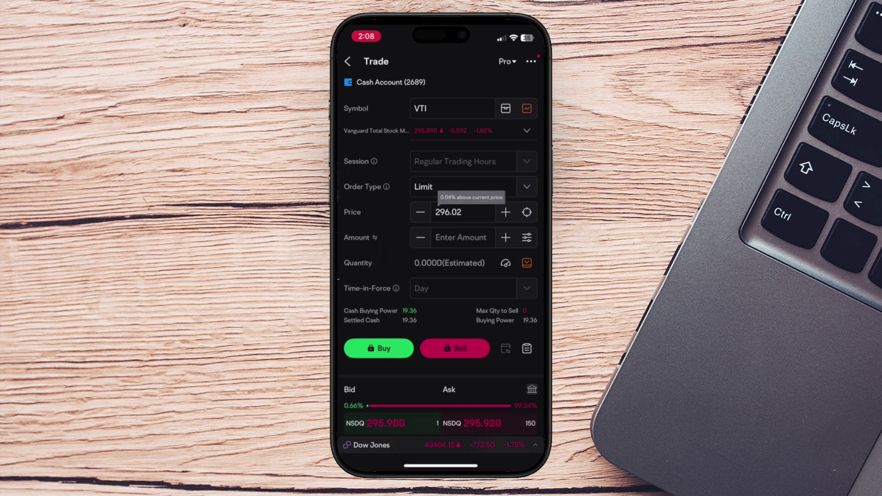
{"action": "type", "text": "10.00 USD"}
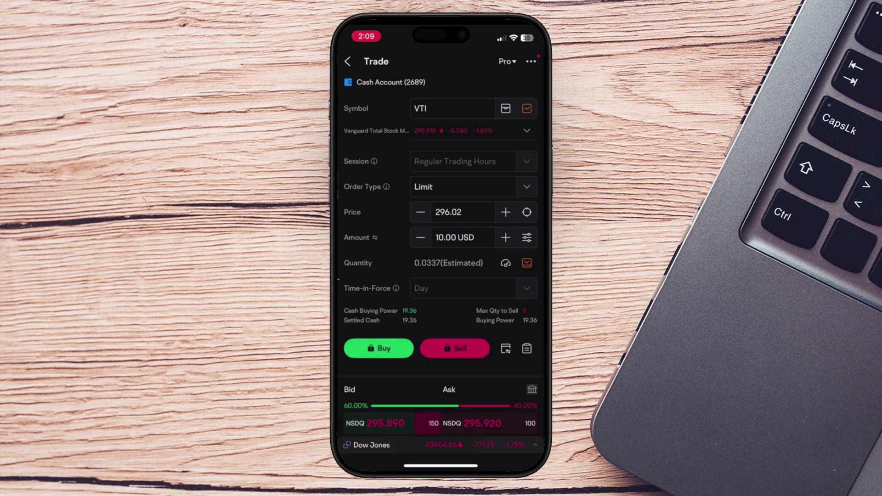
{"action": "left_click", "coordinate": [474, 186]}
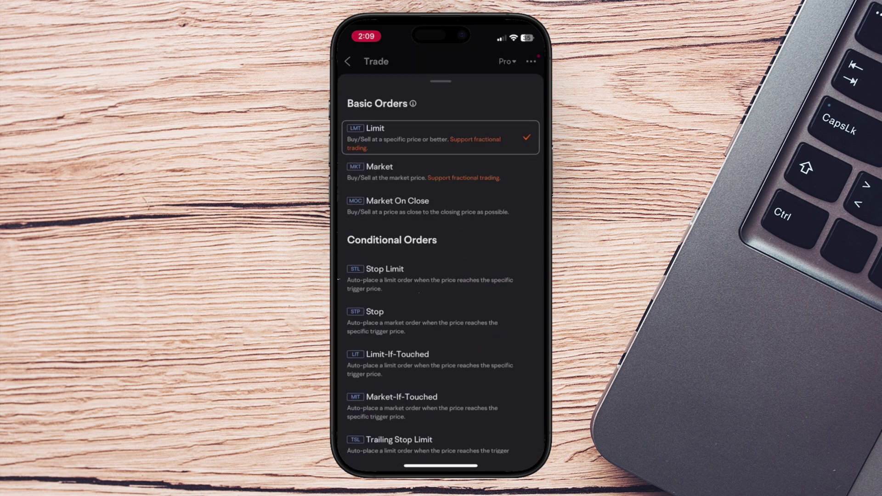
{"action": "left_click", "coordinate": [380, 171]}
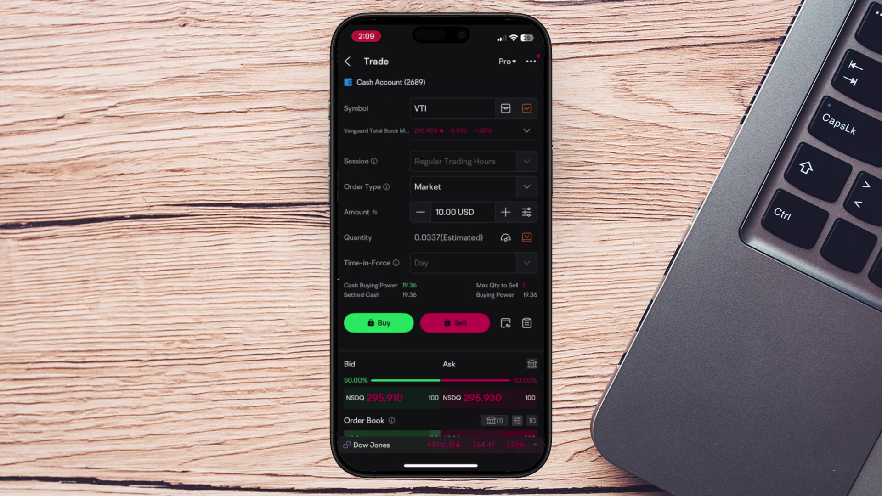
{"action": "left_click", "coordinate": [378, 322]}
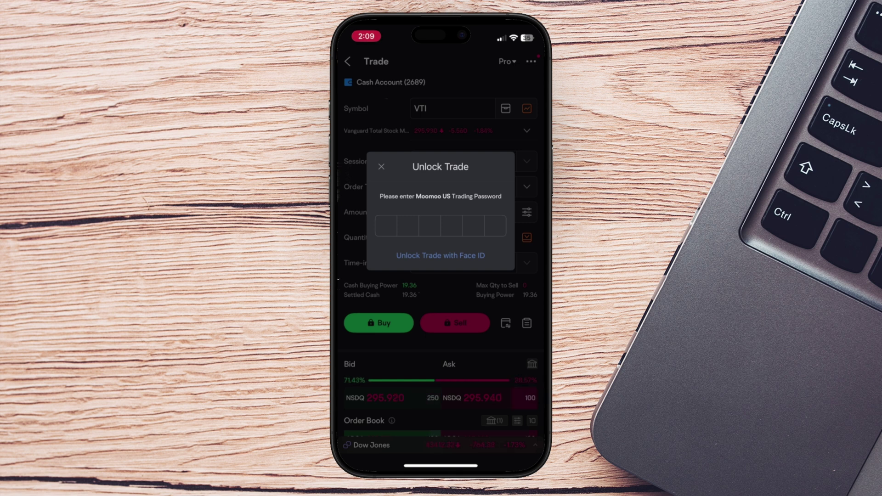
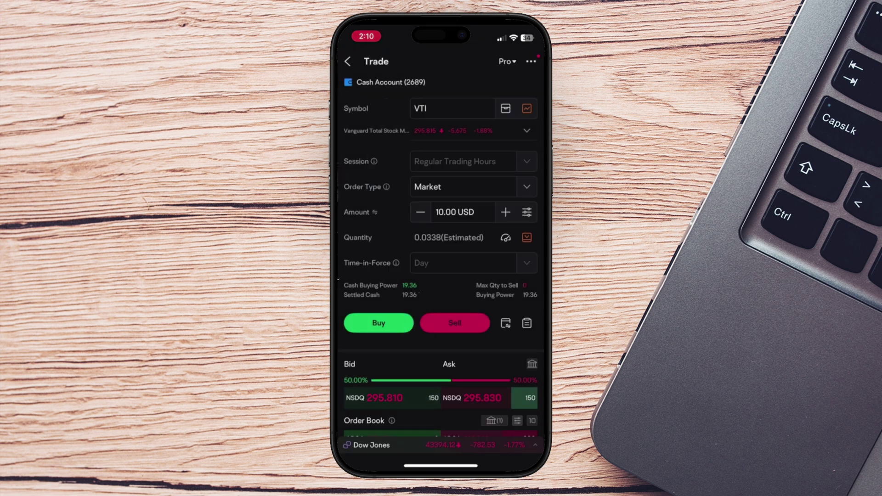
{"action": "left_click", "coordinate": [379, 323]}
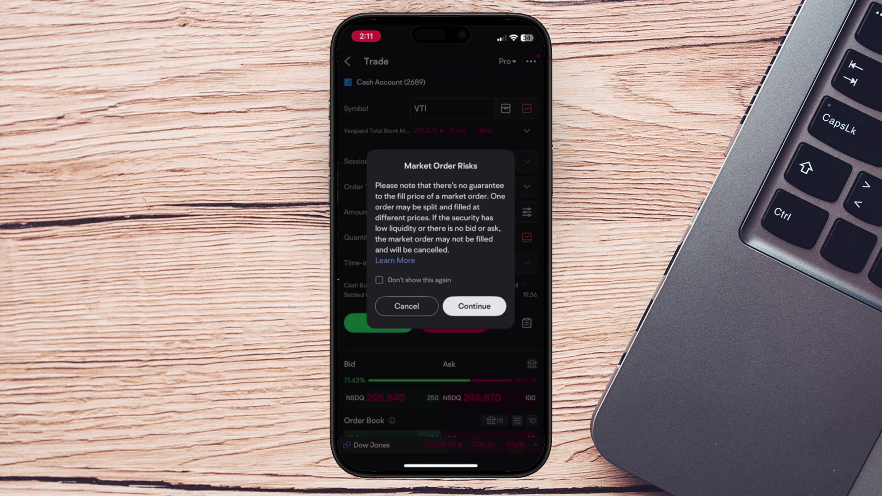
{"action": "left_click", "coordinate": [474, 306]}
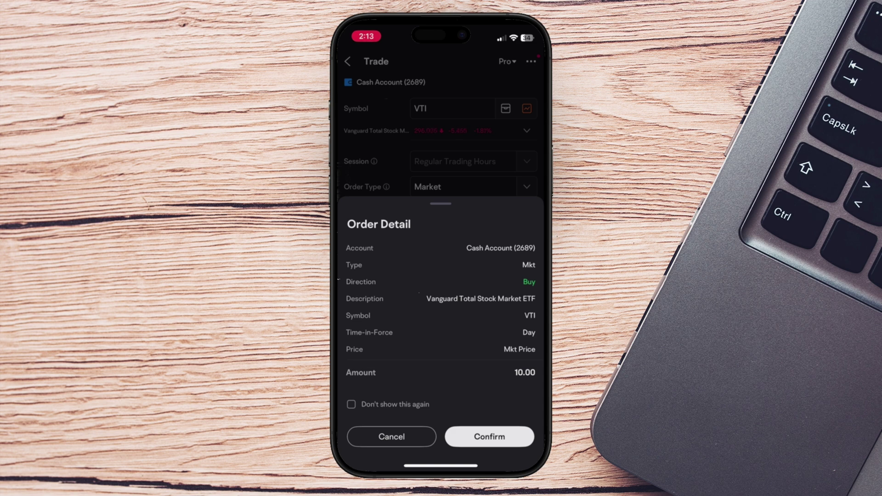
{"action": "left_click", "coordinate": [490, 437]}
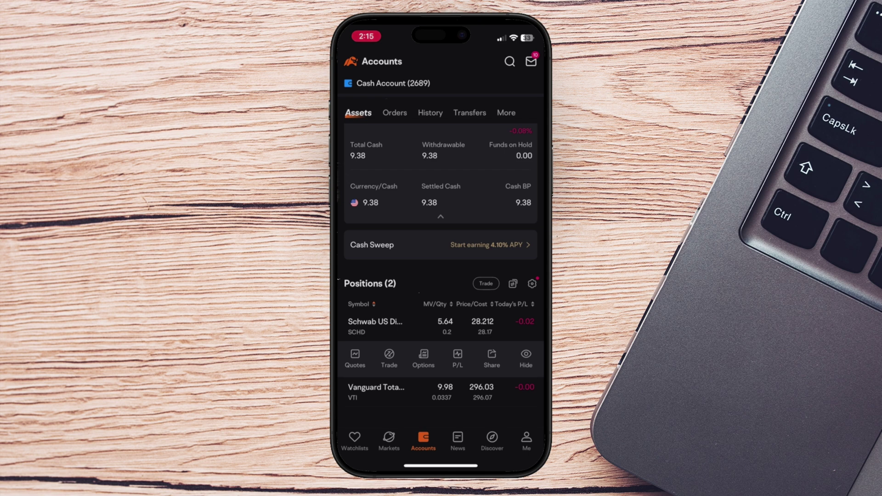
Step: Open VTI's quote page from its 0.0337-share position in the account
{"action": "left_click", "coordinate": [376, 391]}
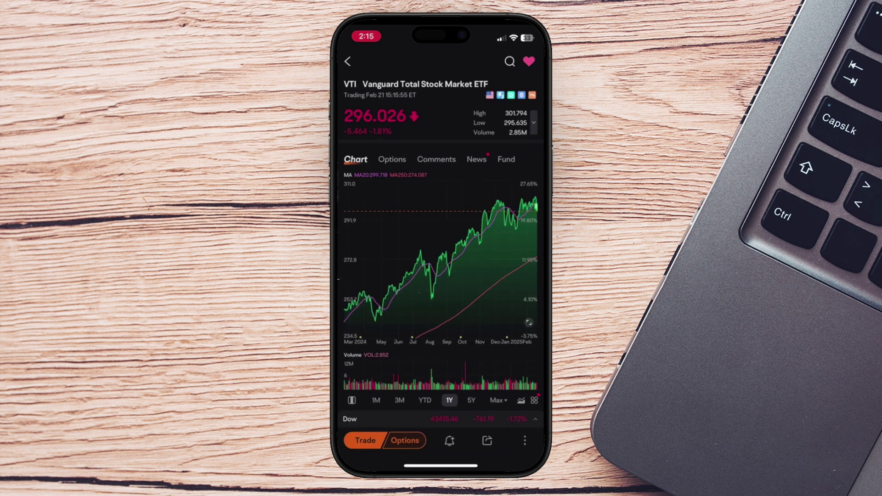
{"action": "left_click", "coordinate": [365, 440]}
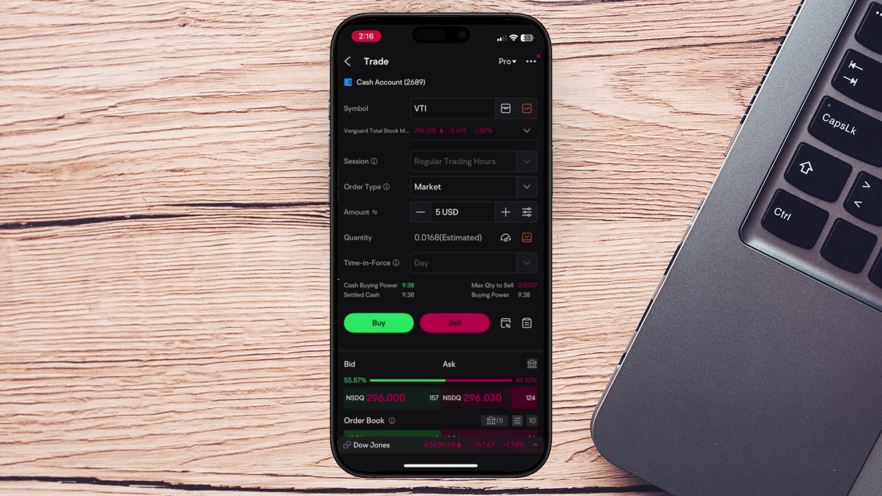
{"action": "left_click", "coordinate": [454, 323]}
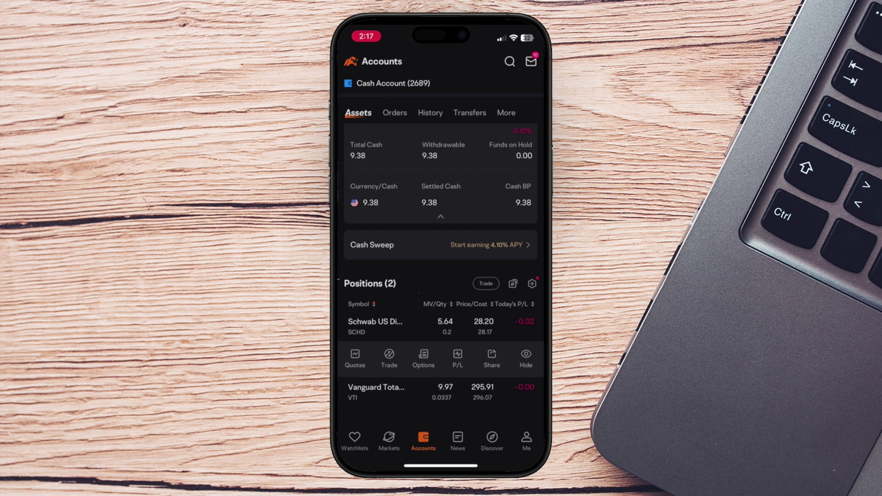
{"action": "left_click", "coordinate": [354, 440]}
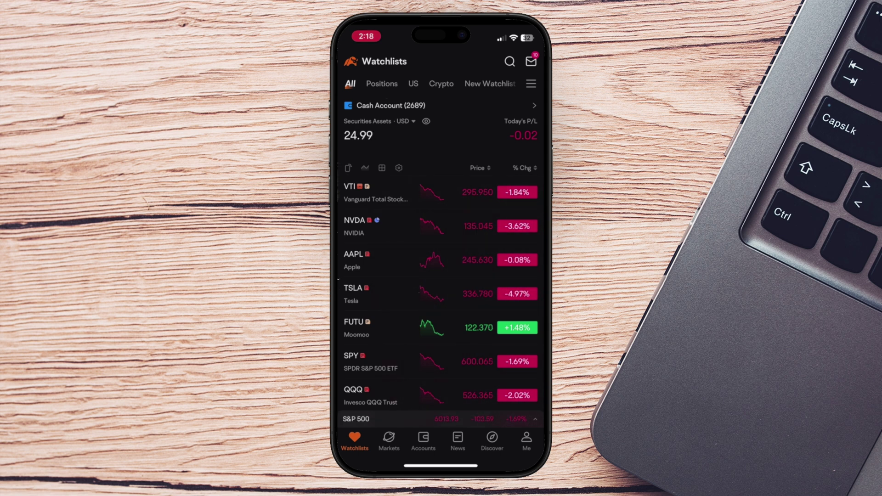
Step: Open NVDA from the watchlist and scroll down its quote page
{"action": "left_click", "coordinate": [368, 225]}
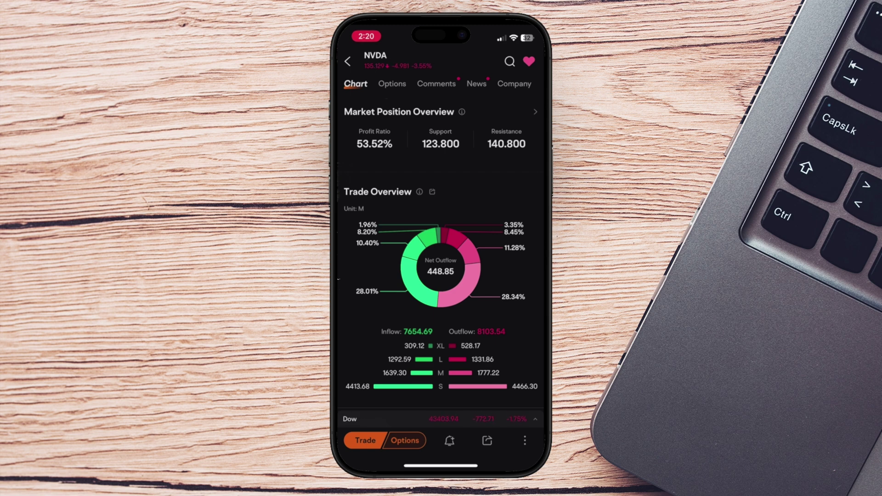
{"action": "scroll", "coordinate": [440, 252], "scroll_direction": "down", "scroll_amount": 6}
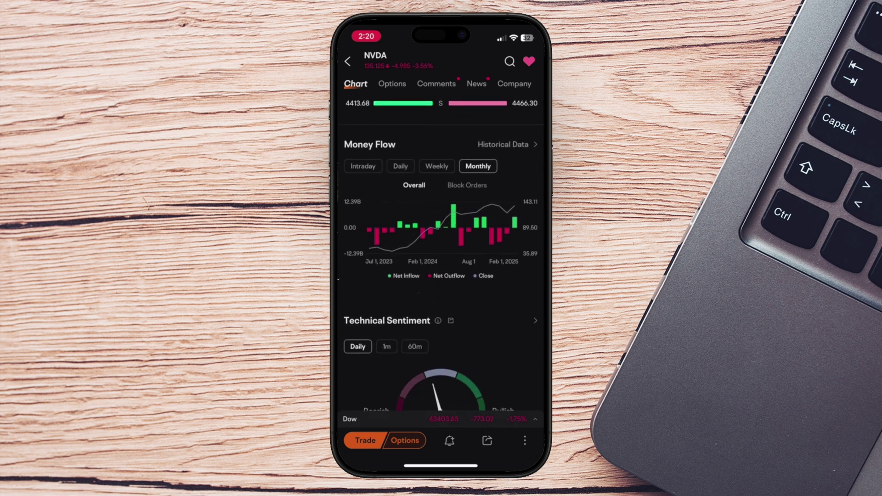
Step: Scroll NVDA's Chart tab through Money Flow, technical sentiment and Short Sale Analysis
{"action": "scroll", "coordinate": [440, 253], "scroll_direction": "down", "scroll_amount": 5}
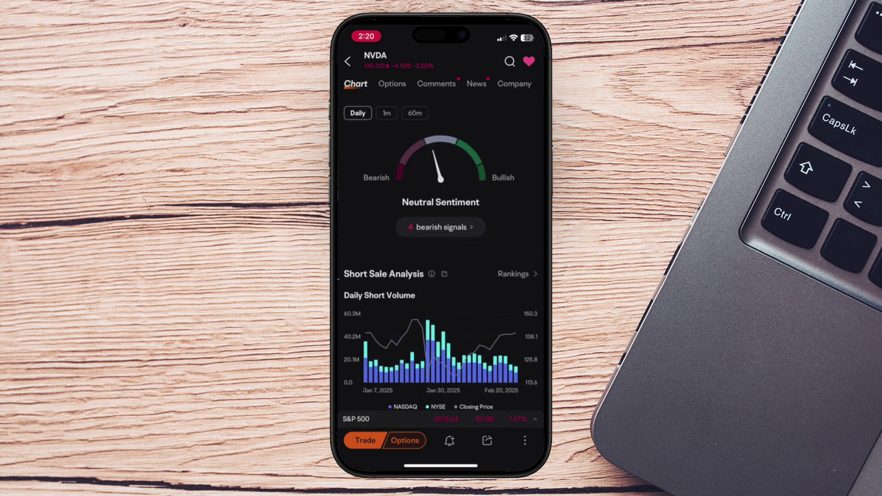
{"action": "scroll", "coordinate": [440, 252], "scroll_direction": "down", "scroll_amount": 5}
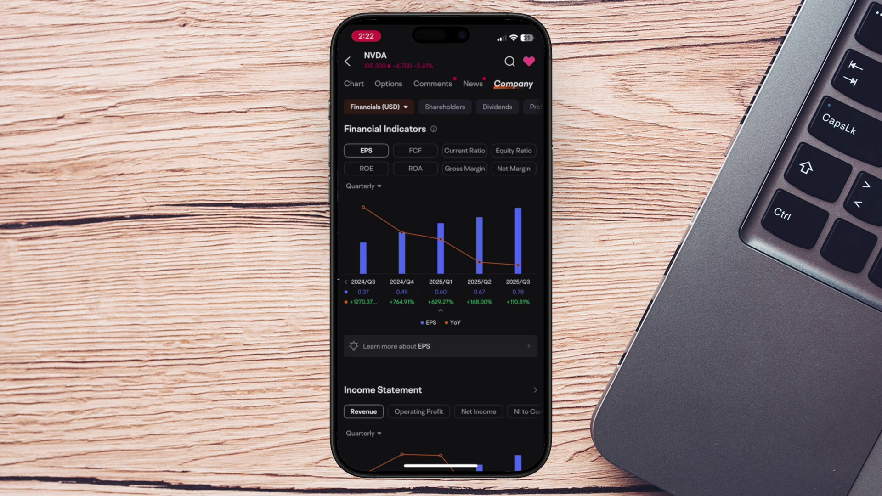
Step: Open NVDA's Income Statement in Financial Detail and scroll across its periods
{"action": "scroll", "coordinate": [440, 294], "scroll_direction": "down", "scroll_amount": 5}
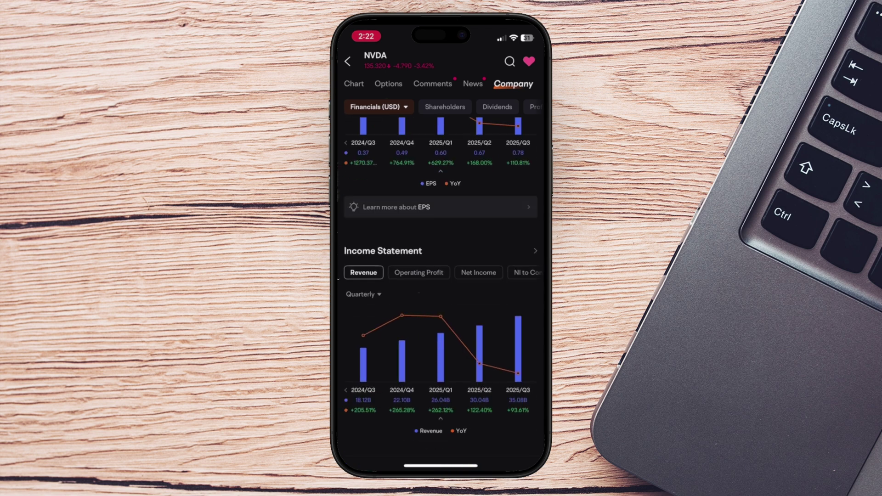
{"action": "left_click", "coordinate": [383, 177]}
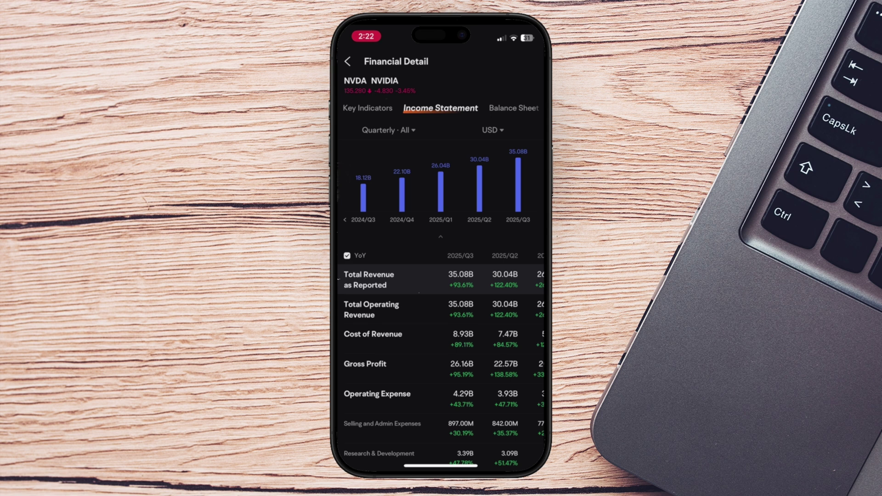
{"action": "scroll", "coordinate": [440, 108], "scroll_direction": "right", "scroll_amount": 3}
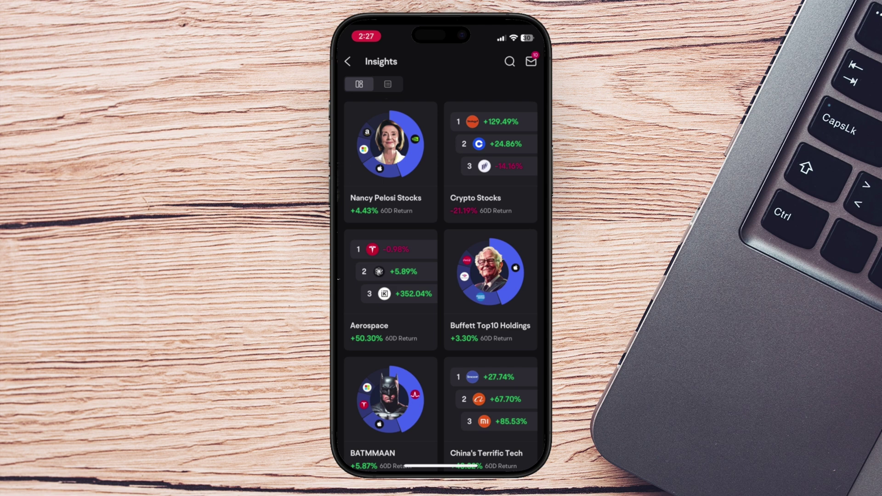
Step: Scroll the Insights grid to the Cathie Wood, NVIDIA, Quantum Computing and High Dividend Yields portfolios
{"action": "scroll", "coordinate": [441, 284], "scroll_direction": "down", "scroll_amount": 3}
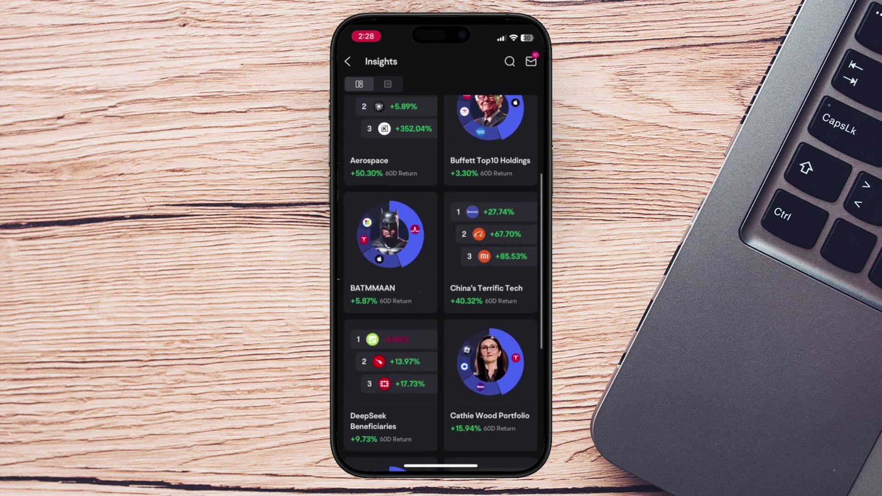
{"action": "scroll", "coordinate": [441, 284], "scroll_direction": "down", "scroll_amount": 2}
{"action": "scroll", "coordinate": [441, 284], "scroll_direction": "down", "scroll_amount": 3}
{"action": "scroll", "coordinate": [441, 284], "scroll_direction": "down", "scroll_amount": 3}
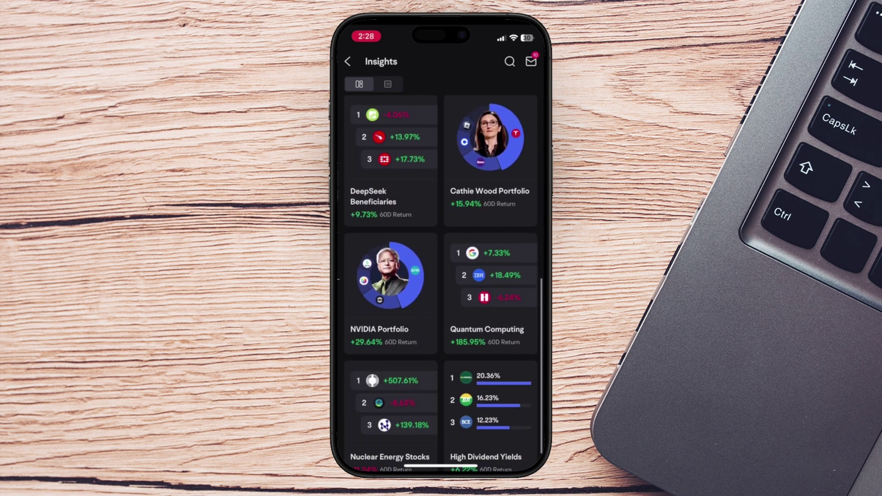
{"action": "scroll", "coordinate": [441, 284], "scroll_direction": "up", "scroll_amount": 1}
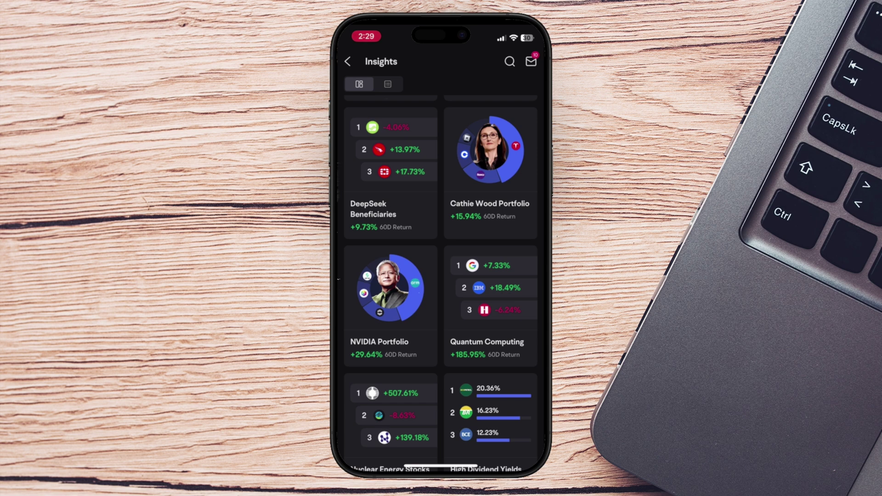
Step: Open the NVIDIA Portfolio and scroll its holdings led by ARM, APLD, RXRX and NBIS
{"action": "left_click", "coordinate": [390, 303]}
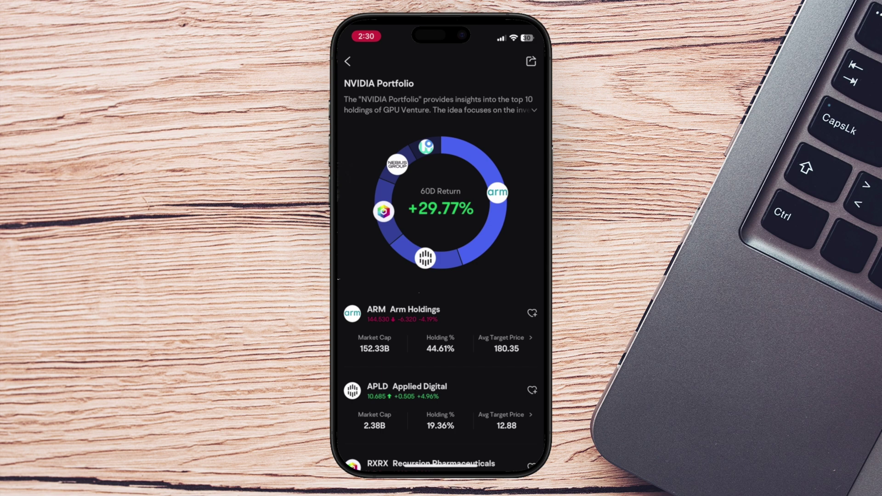
{"action": "scroll", "coordinate": [440, 275], "scroll_direction": "down", "scroll_amount": 5}
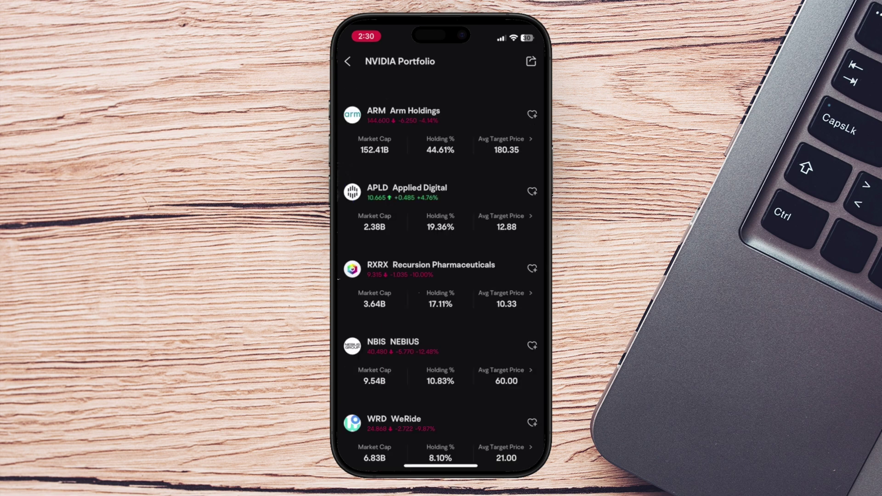